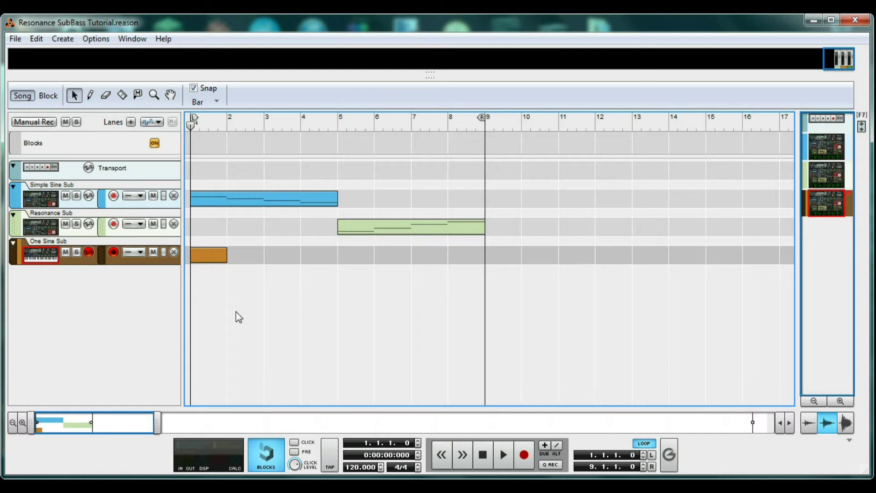
- Open the One Sine Sub clip's notes and audition a run of low notes
double_click(203, 257)
click(211, 210)
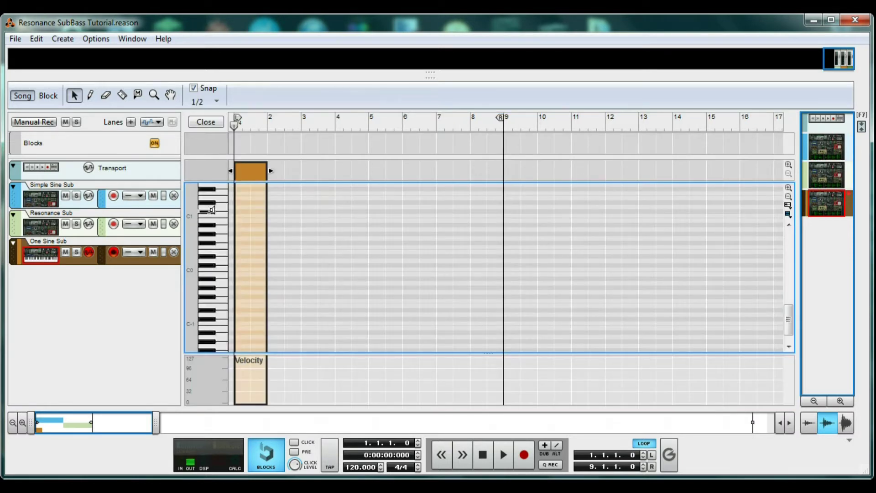
drag(211, 210, 213, 252)
- Back in the arrangement, enlarge the mixer above the sequencer and play the sub-bass clips
click(202, 124)
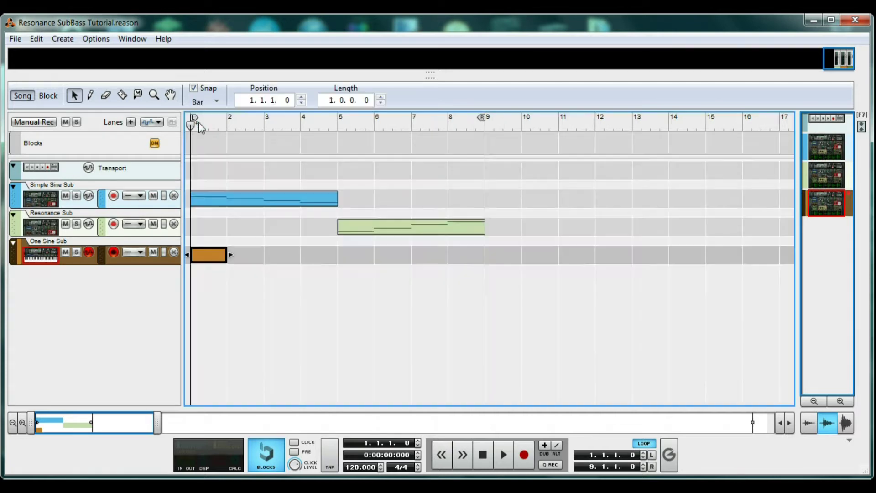
drag(276, 70, 292, 297)
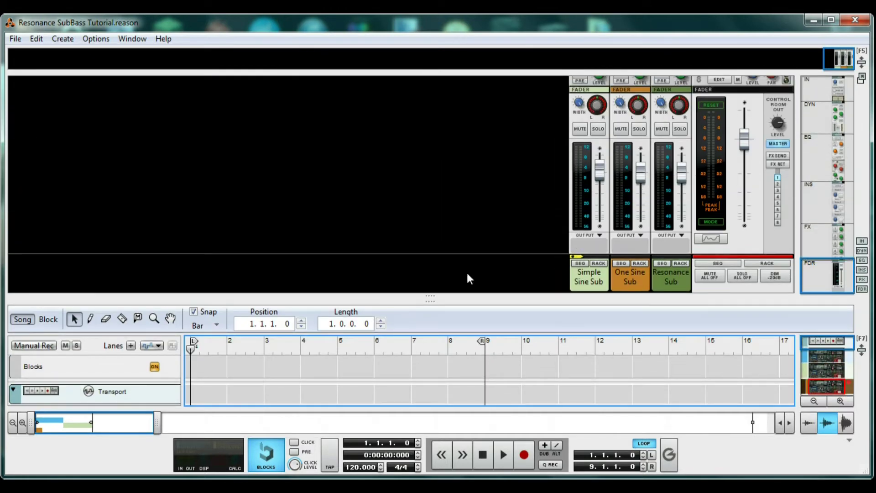
click(267, 370)
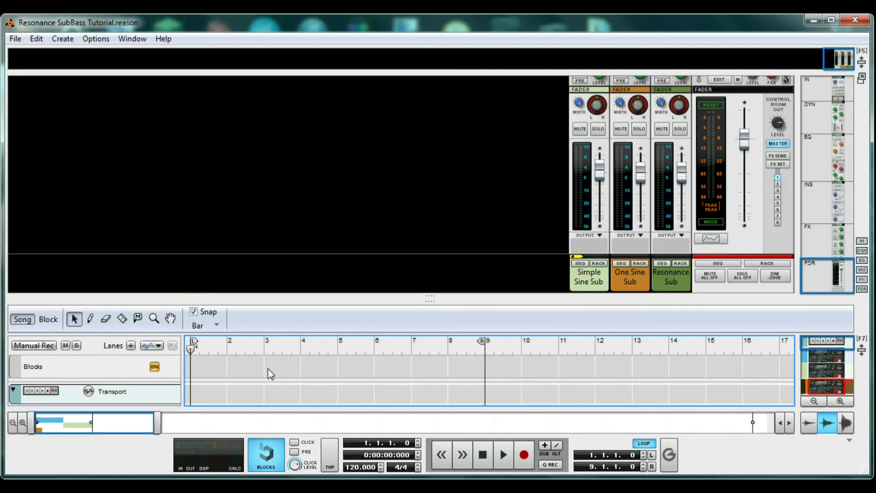
key(space)
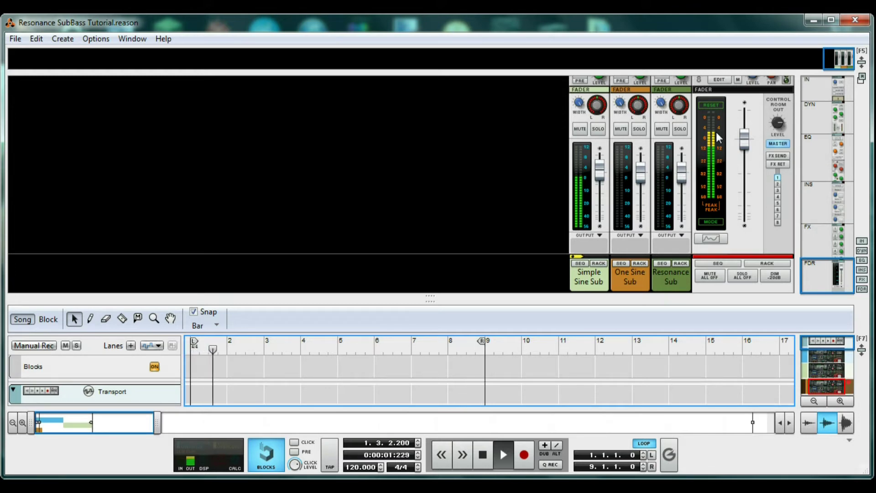
key(space)
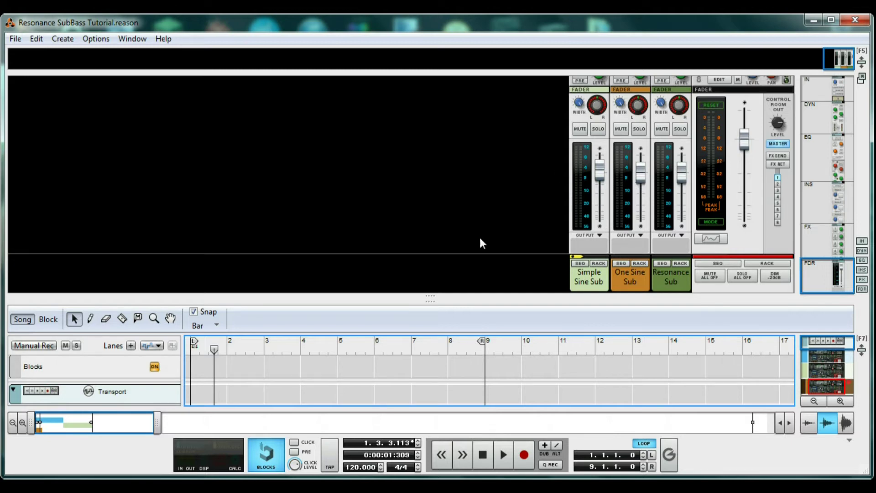
- Show the device rack at full height and add a Thor Polysonic Synthesizer
drag(432, 294, 374, 57)
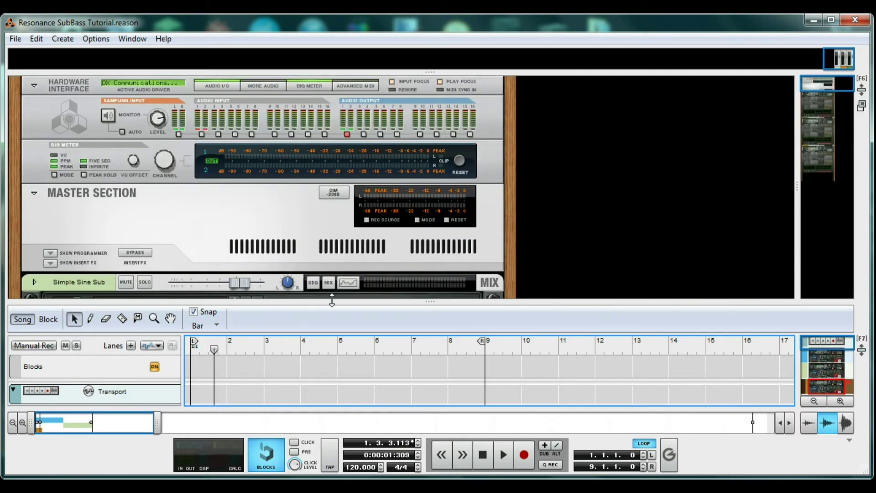
drag(332, 301, 334, 424)
scroll(264, 267, down, 10)
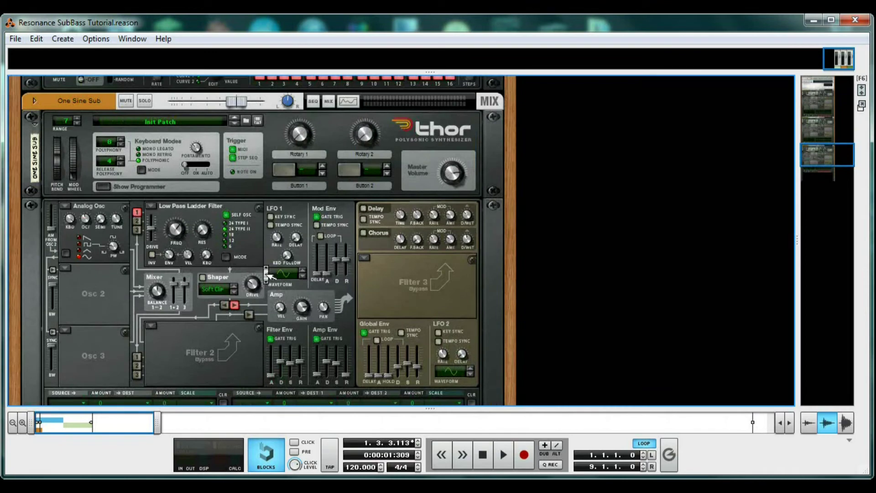
scroll(265, 273, down, 10)
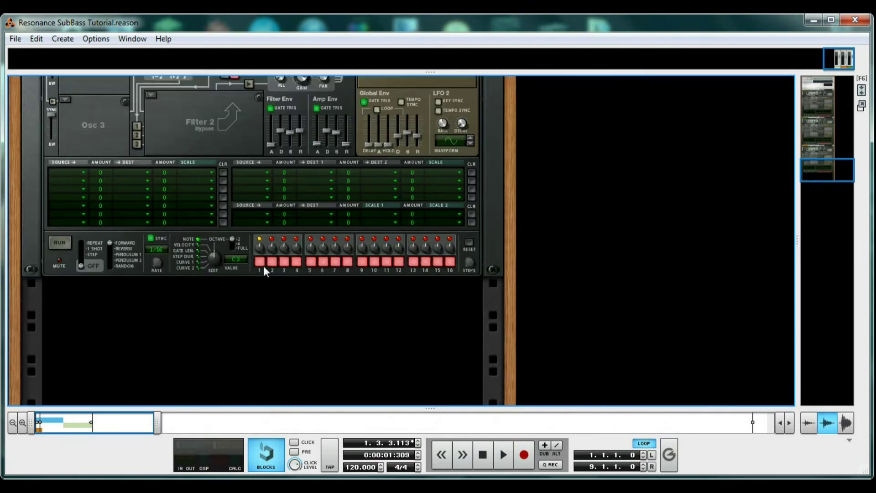
right_click(293, 338)
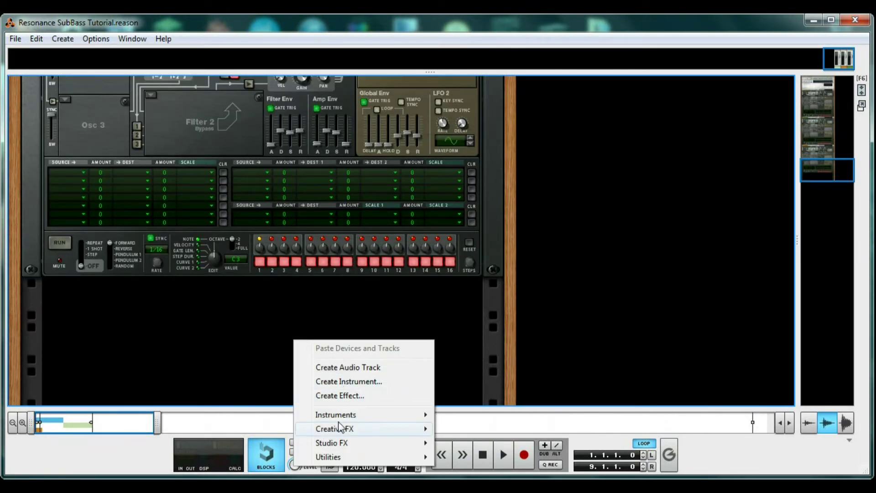
mouse_move(337, 417)
click(542, 267)
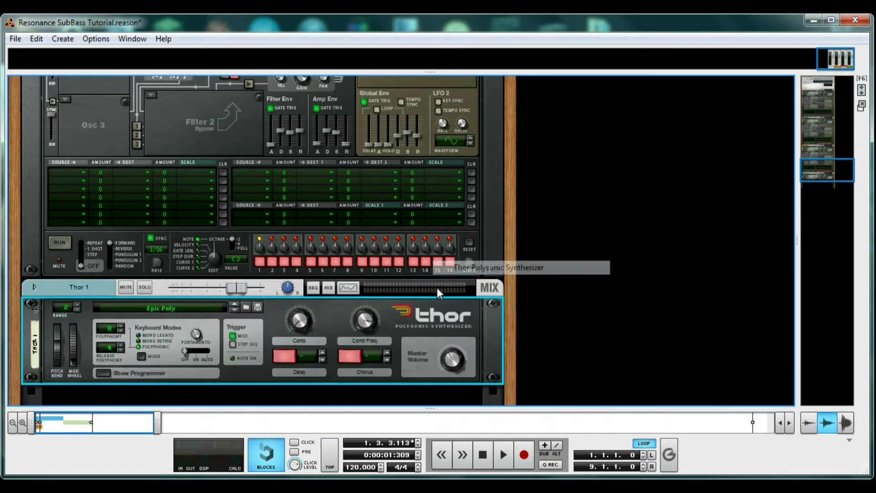
- Reset Thor to its Init Patch and expand its programmer panel
right_click(391, 336)
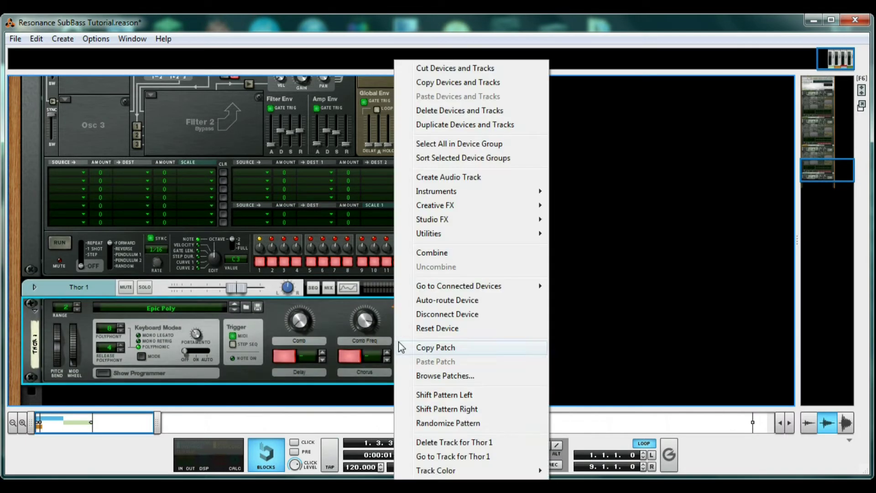
click(430, 330)
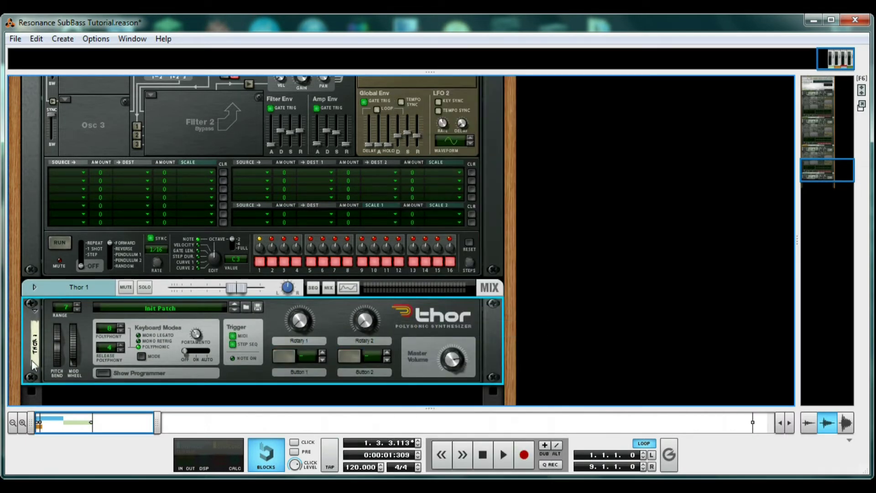
click(108, 374)
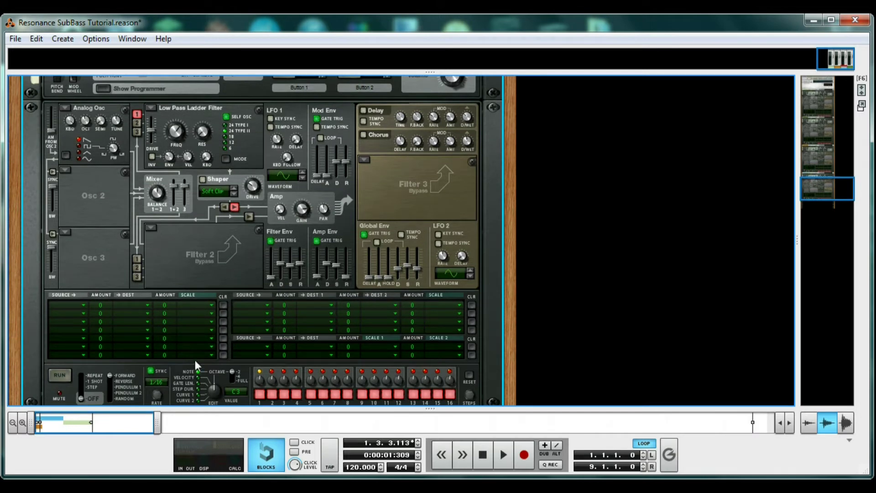
drag(200, 410, 173, 87)
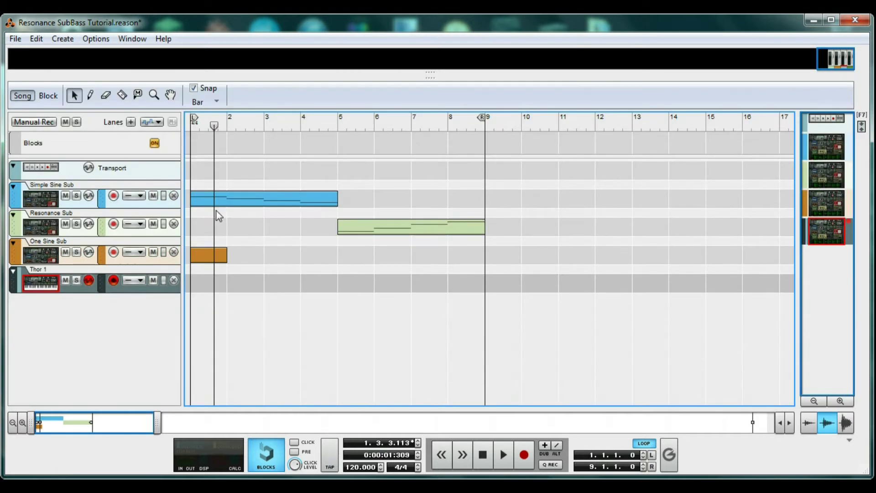
- Copy the Resonance Sub clip onto the Thor 1 track, end the loop at bar 5, and solo Thor 1
click(204, 130)
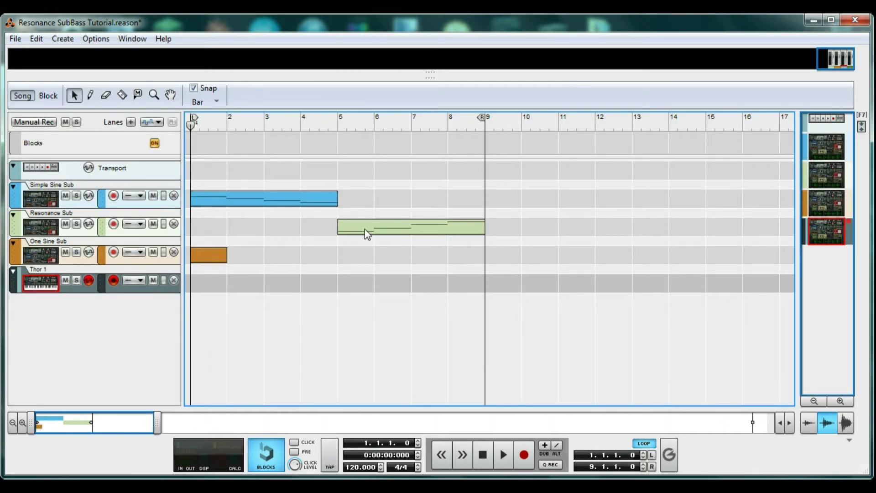
drag(365, 229, 172, 283)
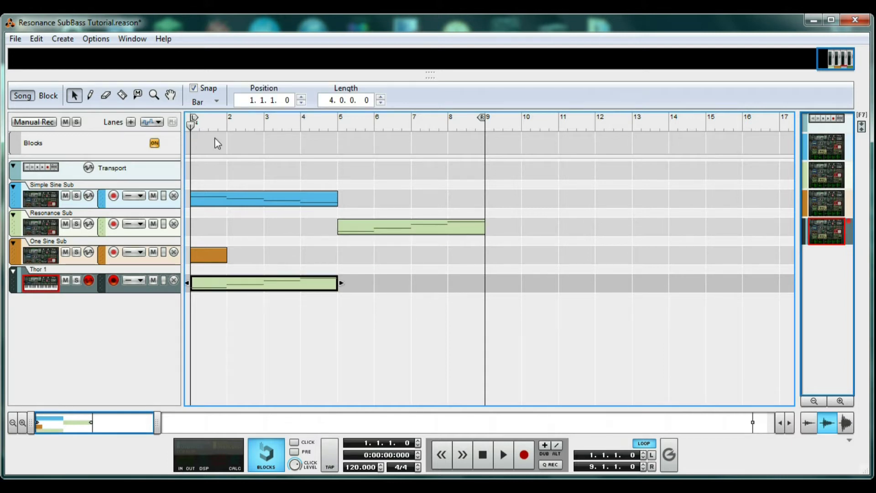
drag(481, 117, 337, 119)
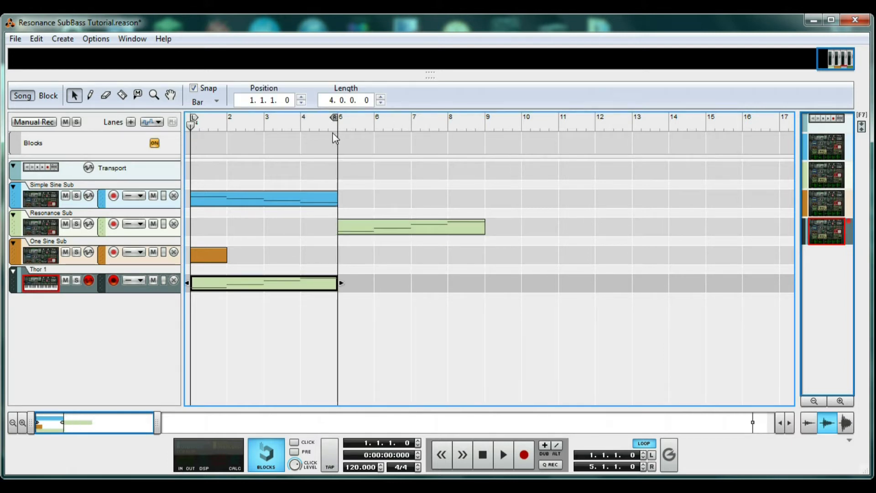
click(76, 281)
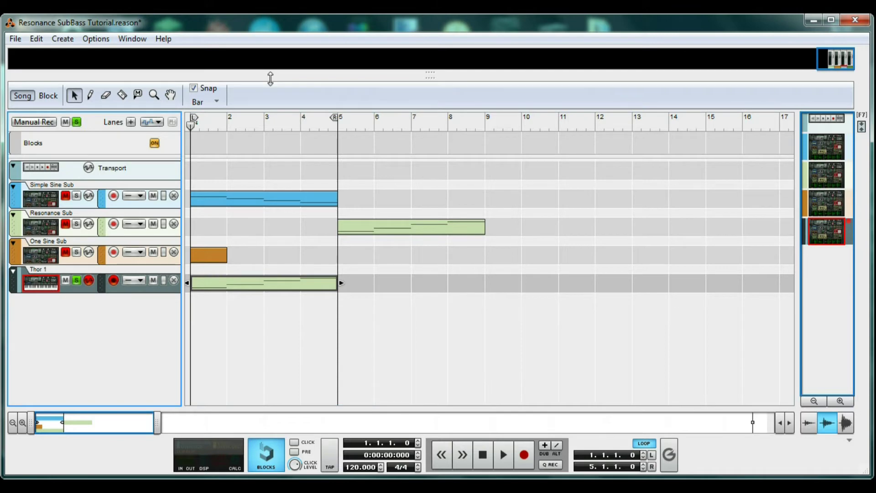
drag(270, 78, 78, 231)
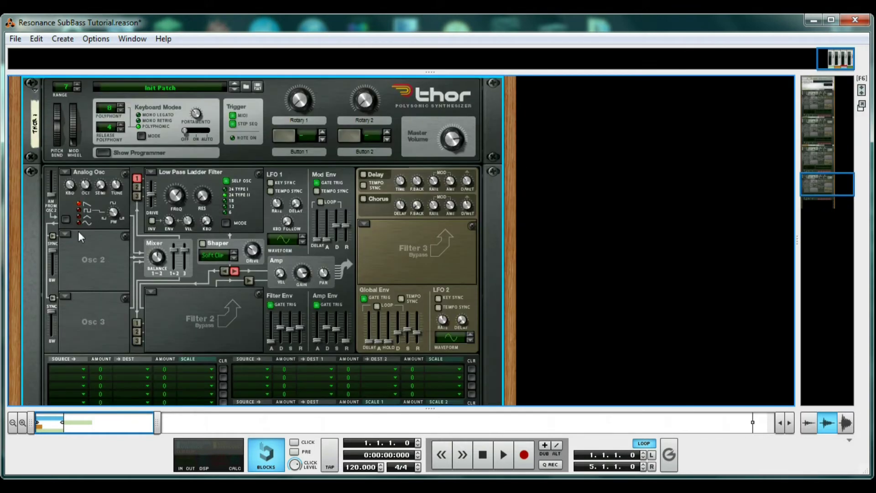
- Make oscillator 2 Analog, drop oscillator 1 to octave 3, and give the amp envelope full sustain, zero decay
click(67, 233)
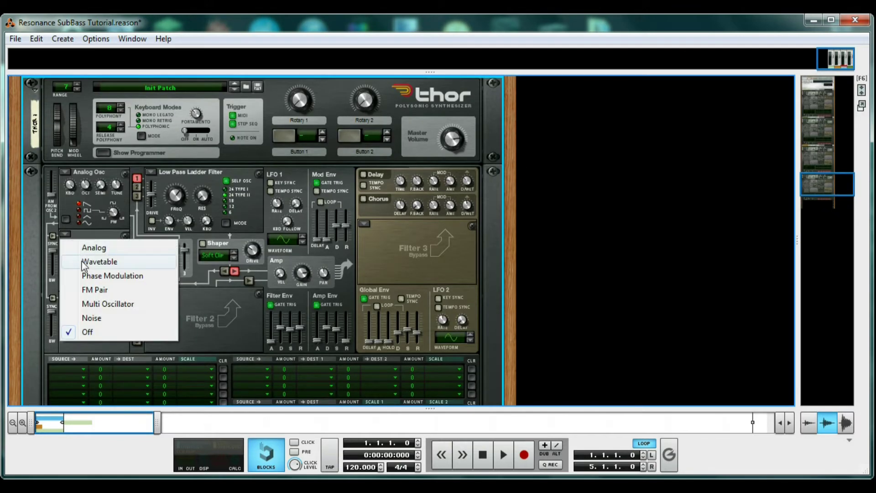
click(81, 249)
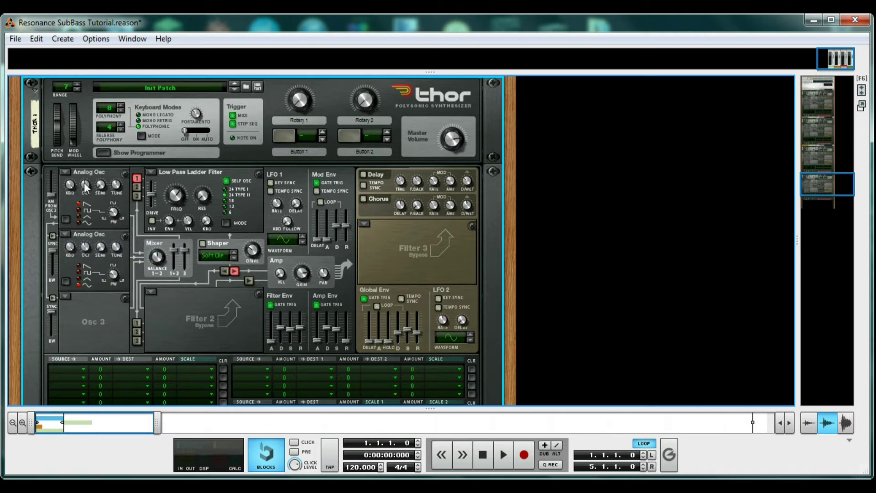
mouse_move(85, 188)
drag(86, 189, 85, 193)
mouse_move(336, 328)
mouse_down()
mouse_move(336, 314)
mouse_move(327, 340)
mouse_up()
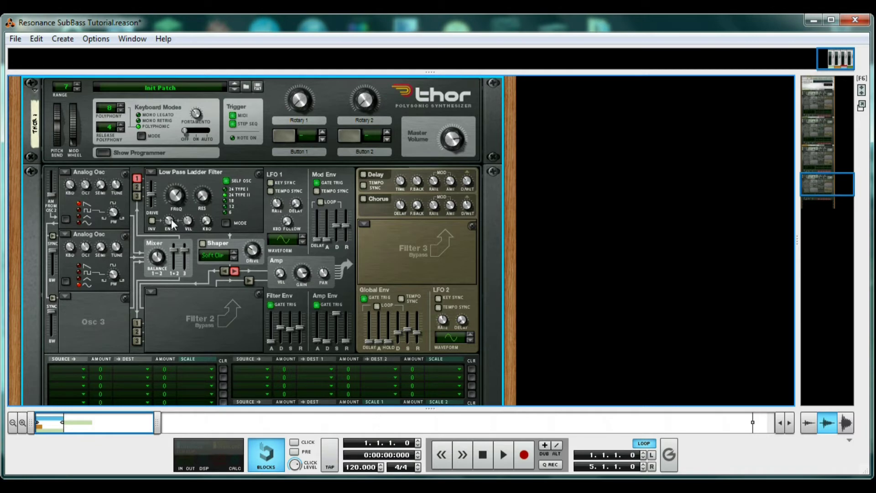
- During playback, pull the ladder filter cutoff down from 3.44 kHz to 236 Hz
mouse_move(171, 219)
mouse_move(174, 198)
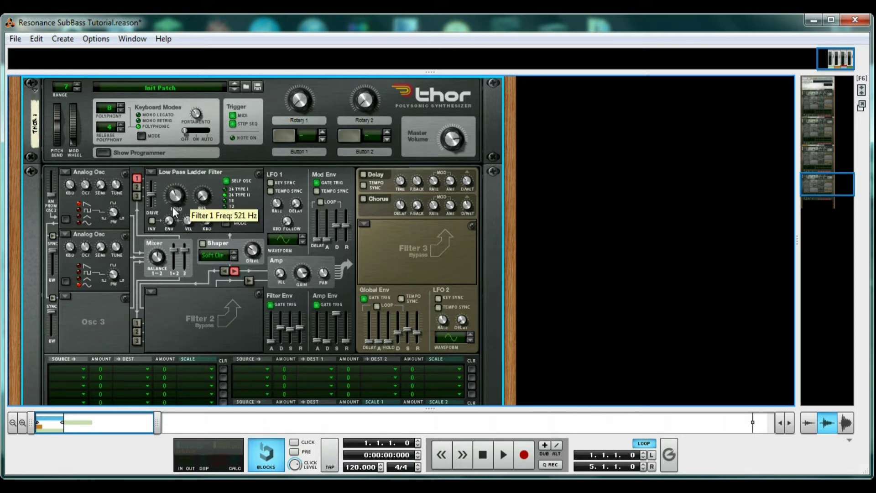
key(space)
mouse_move(173, 198)
mouse_down()
mouse_move(173, 224)
mouse_move(172, 211)
mouse_up()
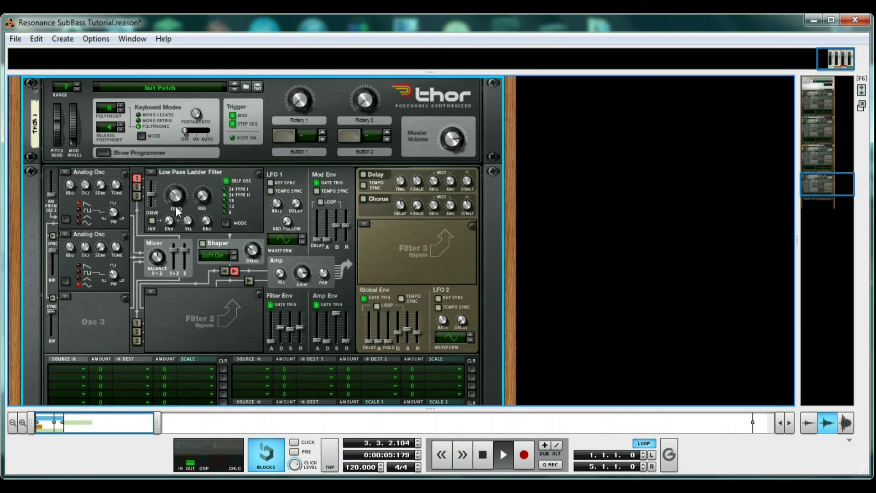
key(space)
- Replay from the start and settle the Filter 1 cutoff at 636 Hz
key(KP_0)
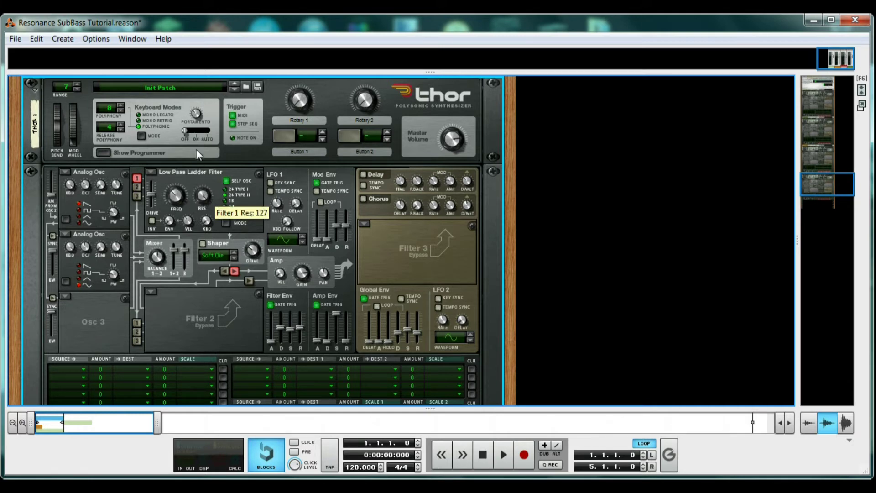
key(space)
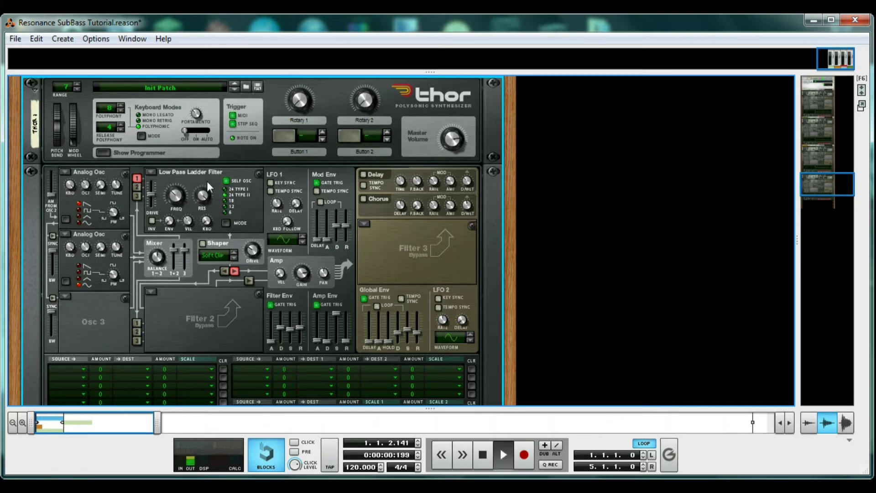
mouse_move(177, 199)
mouse_down()
mouse_move(177, 180)
mouse_move(176, 197)
mouse_up()
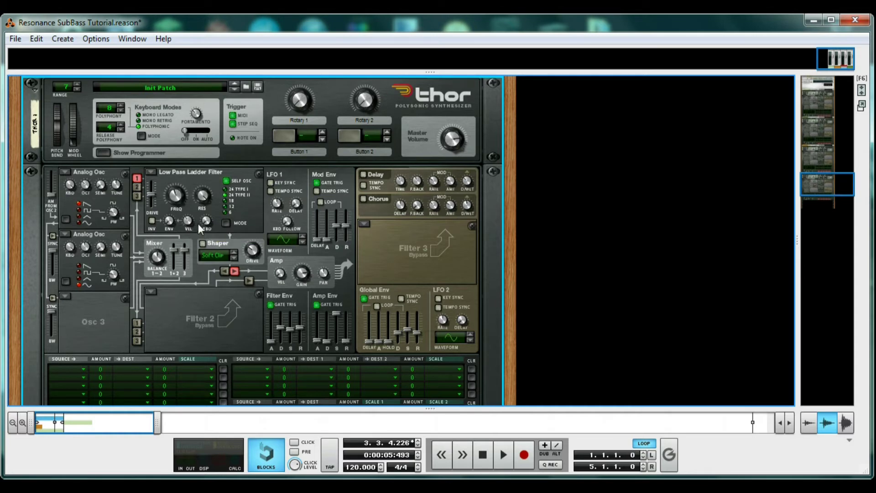
- Audition the sound while dropping Filter 1 cutoff toward 50 Hz
drag(176, 199, 176, 199)
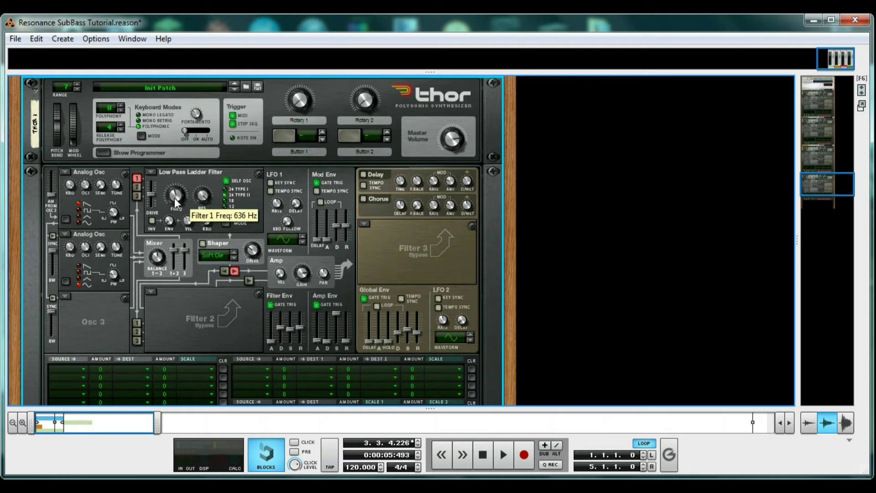
key(space)
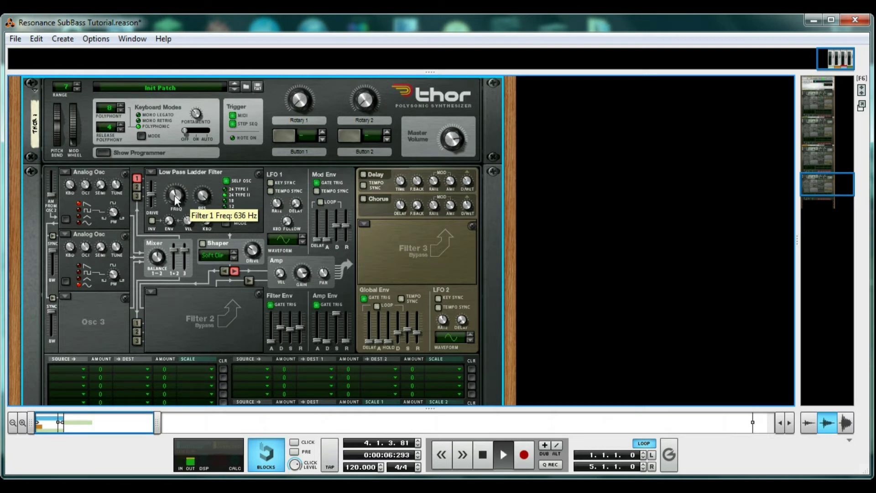
drag(175, 199, 175, 214)
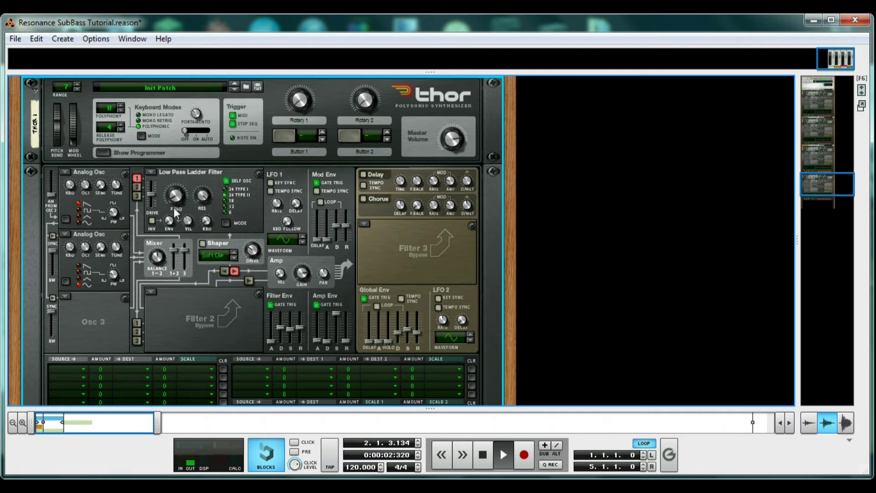
mouse_move(175, 194)
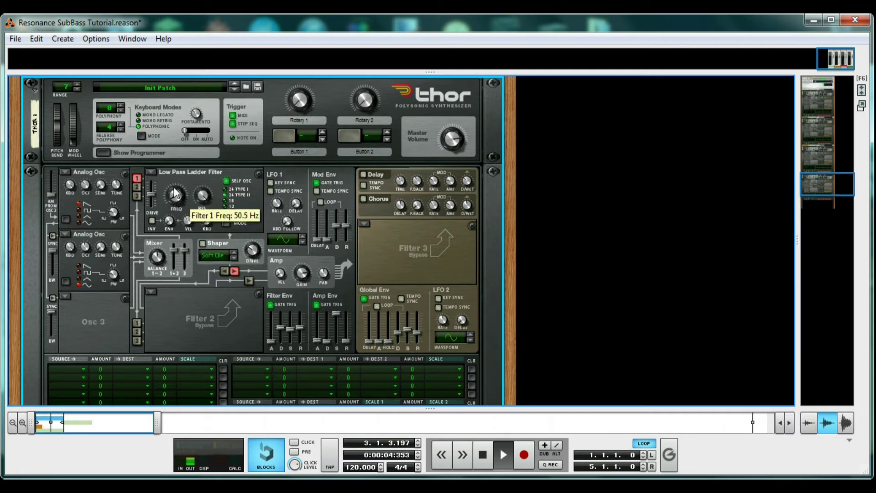
key(space)
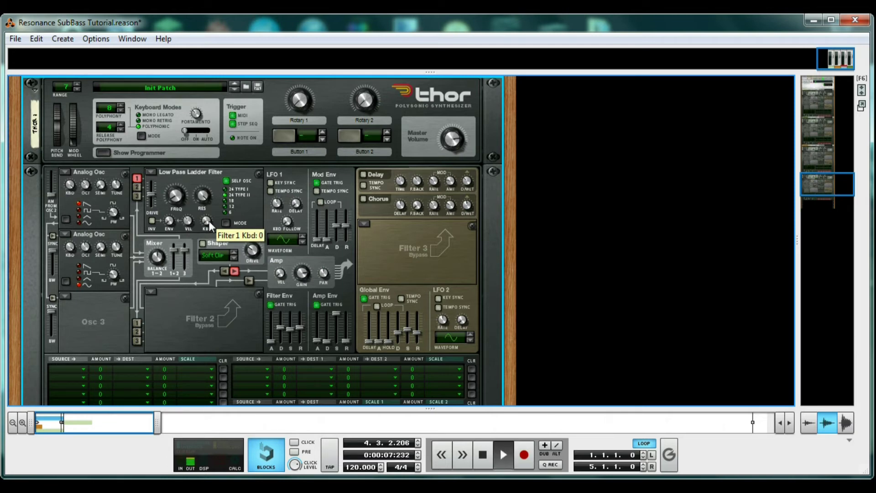
- Raise Filter 1 keyboard tracking from 0 to 18 and return to the song start
drag(209, 221, 207, 174)
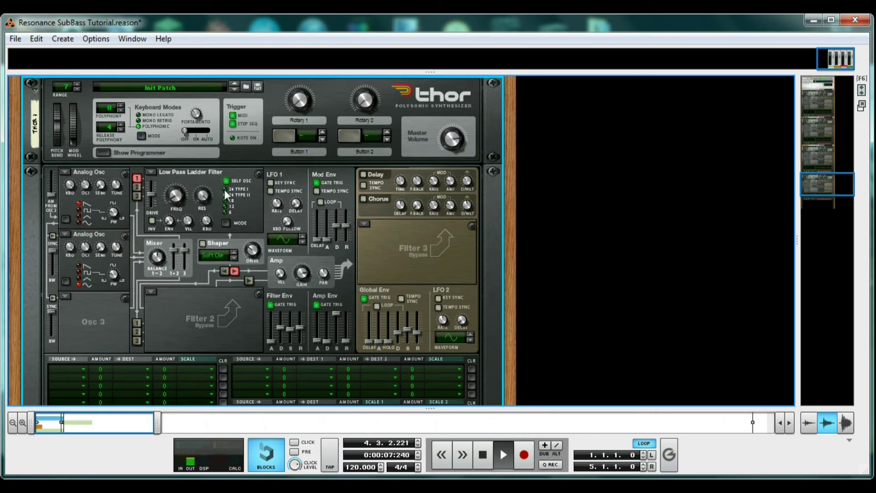
key(space)
key(KP_0)
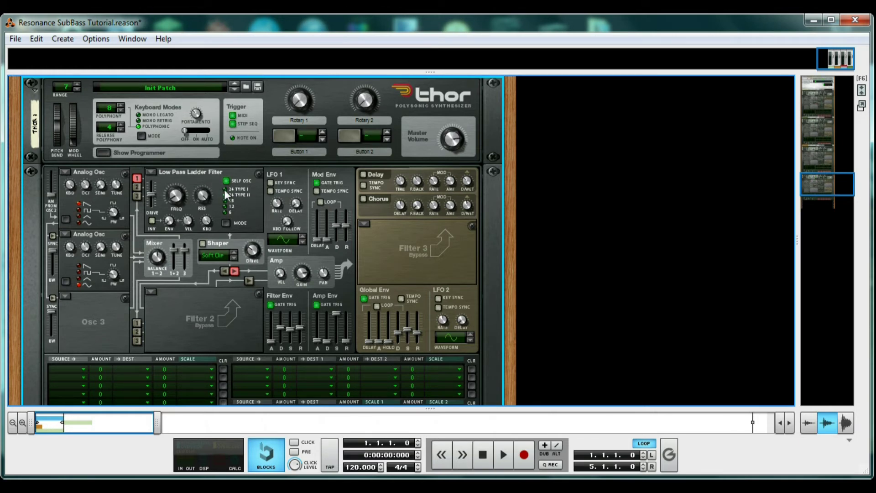
scroll(365, 271, up, 1)
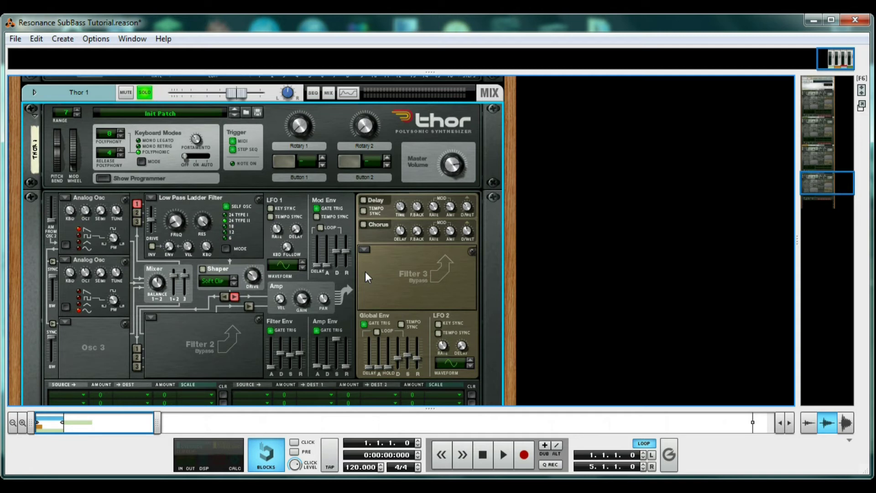
- Load a Low Pass Ladder into Filter 3 and lower its cutoff from 21.6 kHz to about 260 Hz
click(364, 249)
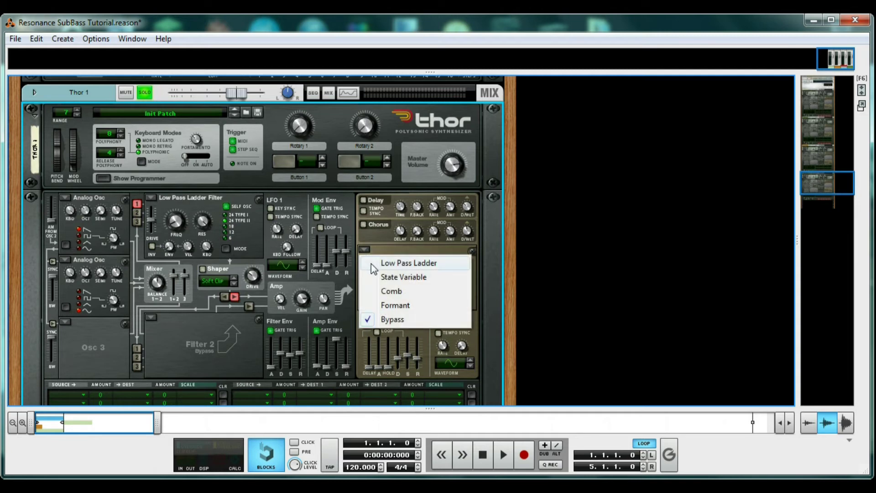
click(371, 262)
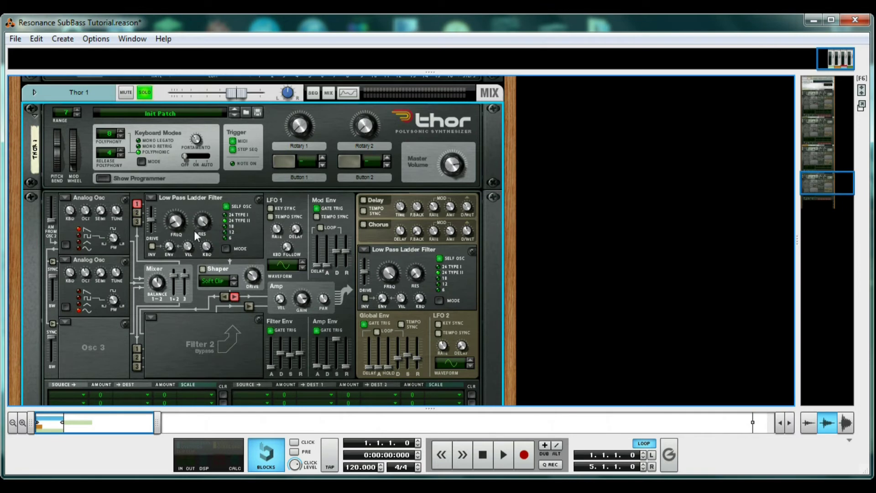
key(space)
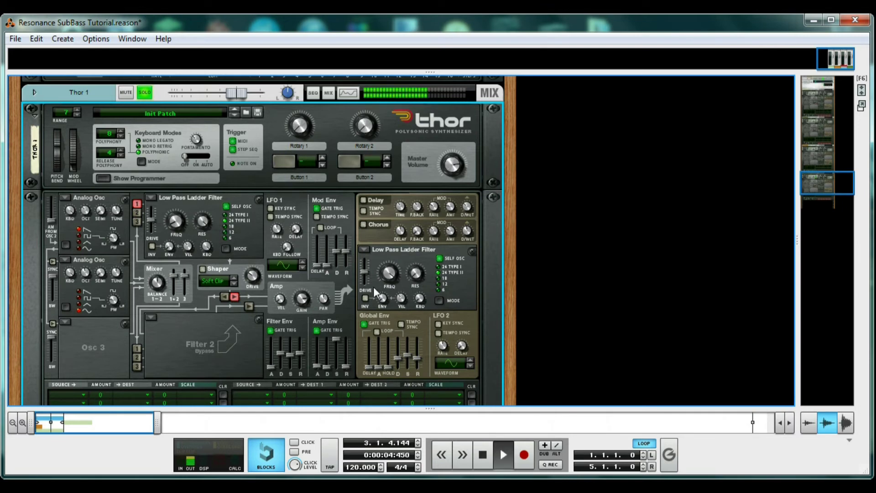
mouse_move(383, 300)
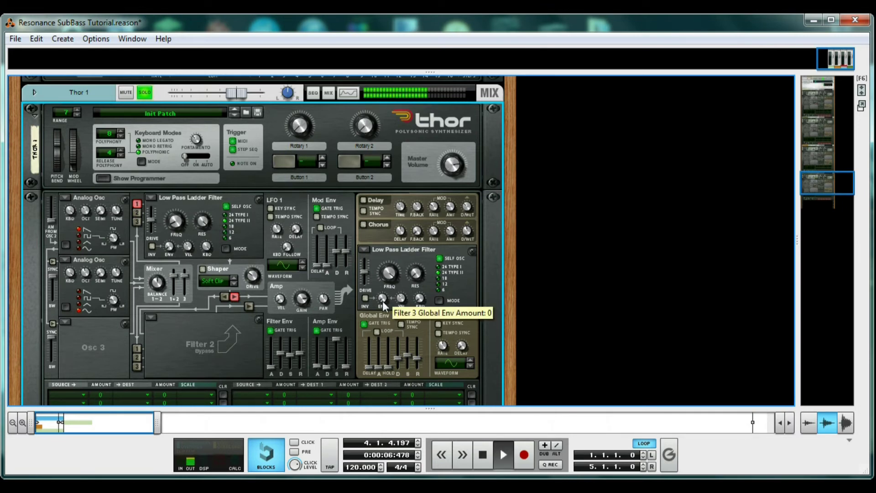
mouse_move(391, 275)
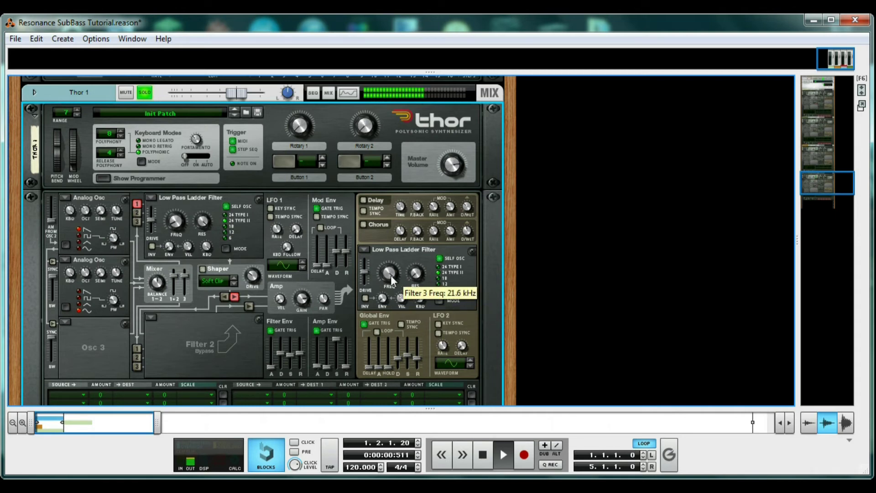
mouse_move(390, 275)
mouse_down()
mouse_move(398, 303)
mouse_move(397, 274)
mouse_up()
key(space)
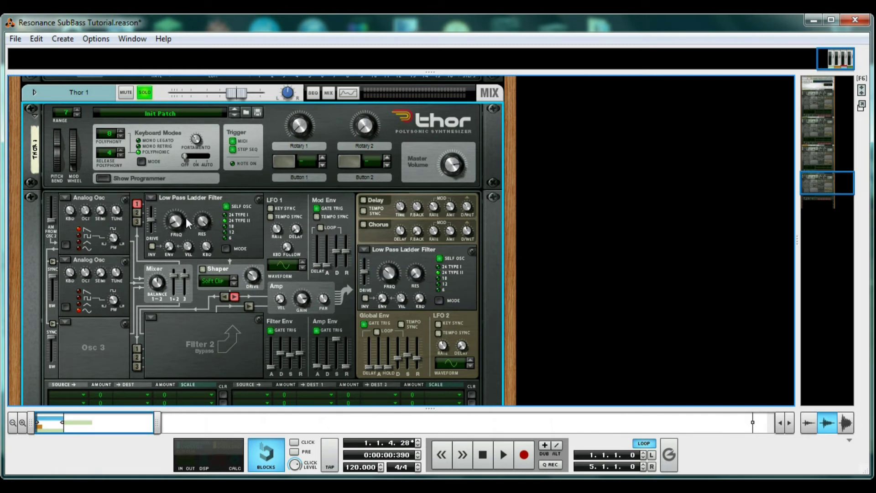
- Review the cutoff and resonance values of Filter 1 and Filter 3
mouse_move(186, 222)
mouse_move(164, 213)
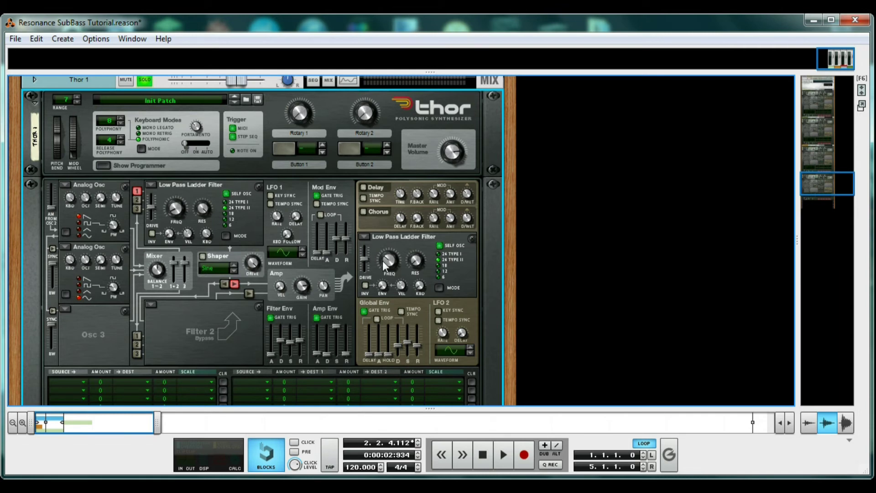
mouse_move(385, 265)
mouse_move(201, 212)
scroll(208, 225, up, 1)
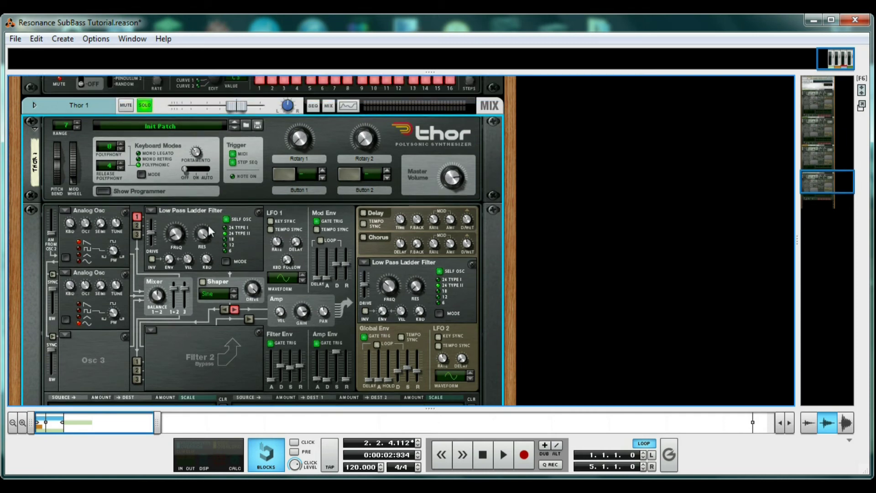
- Reveal the mixer and turn the Thor 1 channel's Width knob down to 30
drag(351, 72, 456, 402)
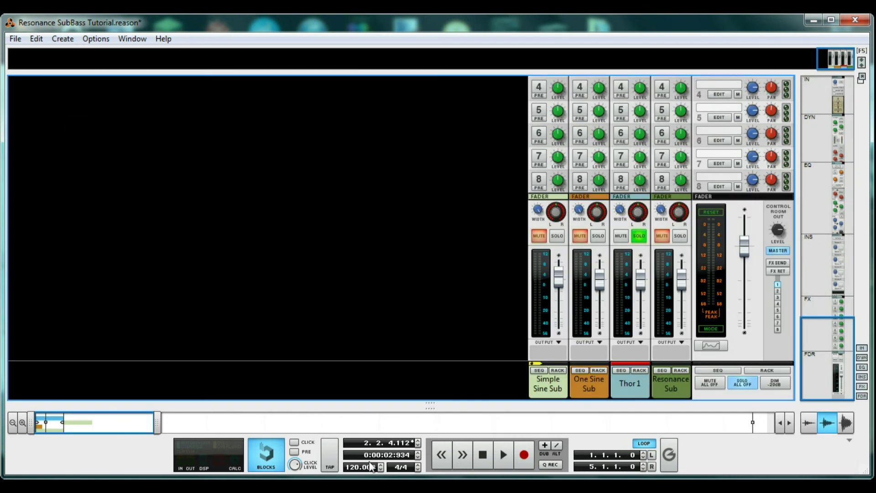
drag(624, 208, 635, 274)
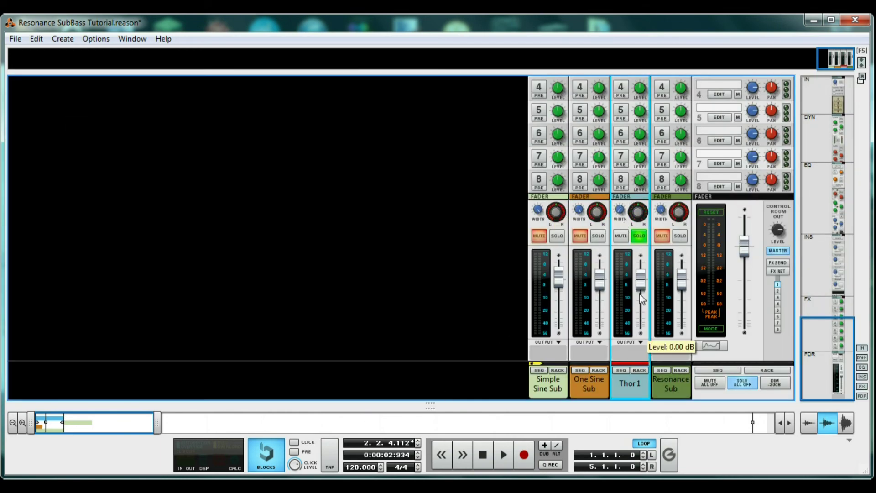